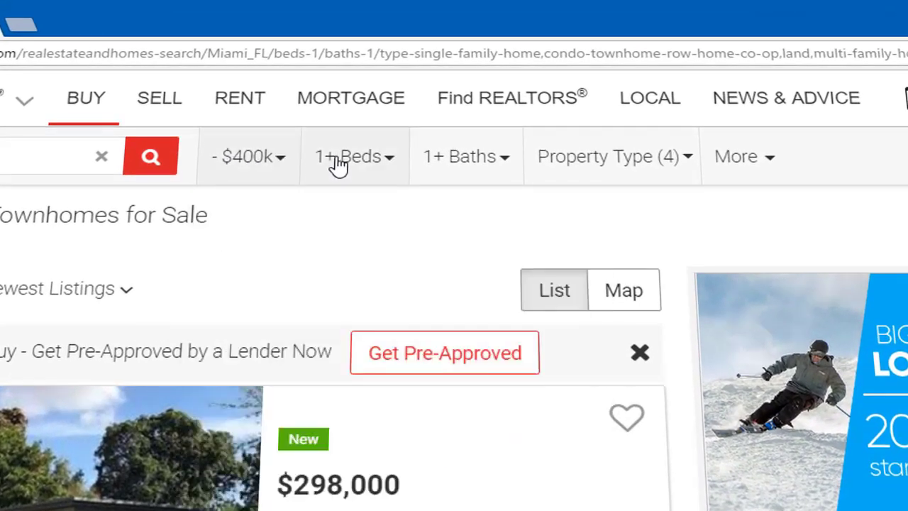
Show the Listing Type options for Zillow's Atlanta GA search
{"action": "mouse_move", "coordinate": [619, 168]}
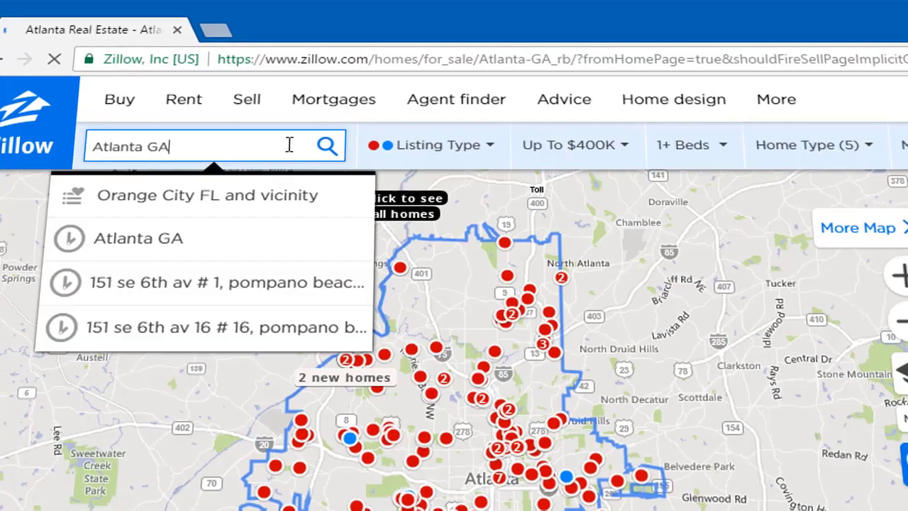
{"action": "left_click", "coordinate": [461, 149]}
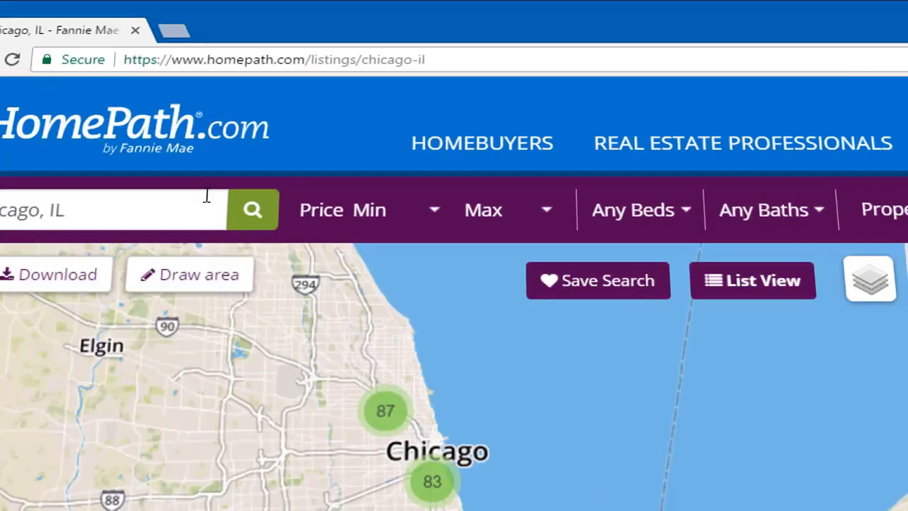
Review HomePath's Min/Max price, Beds, Baths and Property Type options, then bring up All Filters
{"action": "left_click", "coordinate": [431, 213]}
{"action": "left_click", "coordinate": [539, 213]}
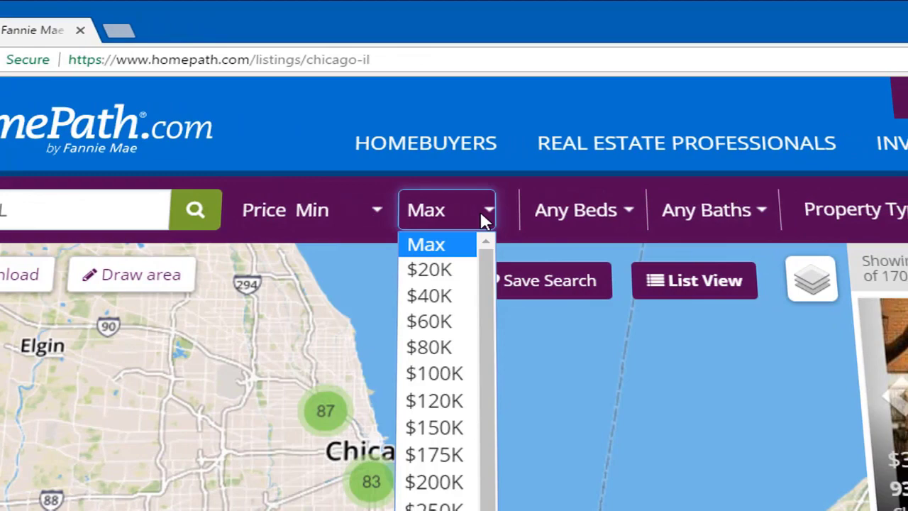
{"action": "left_click", "coordinate": [610, 210]}
{"action": "left_click", "coordinate": [755, 210]}
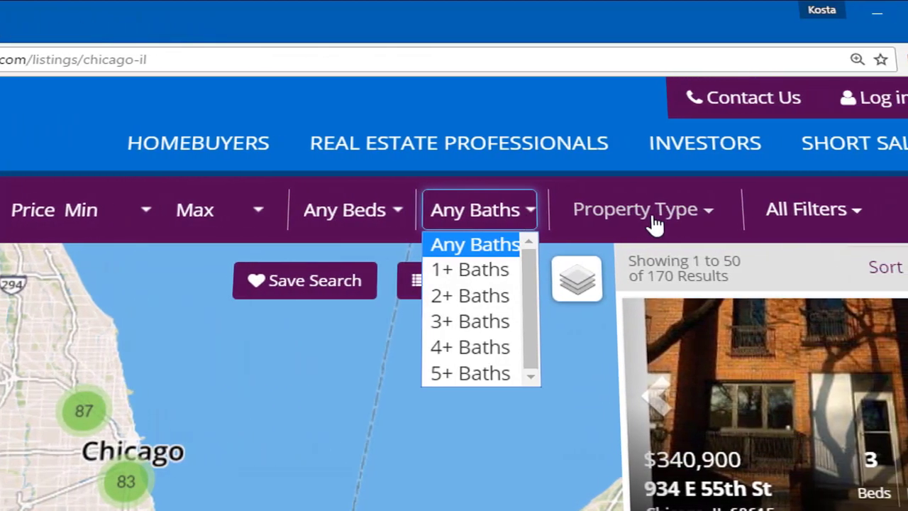
{"action": "left_click", "coordinate": [654, 223]}
{"action": "left_click", "coordinate": [784, 223]}
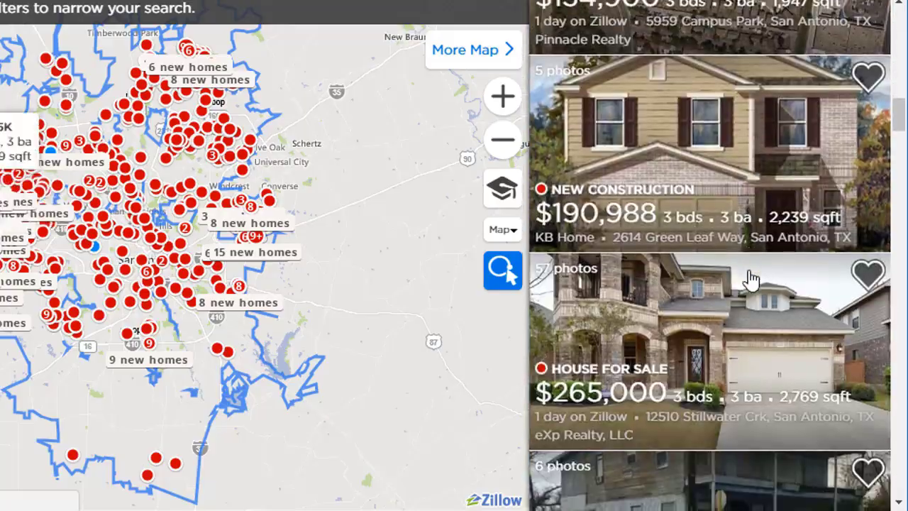
Scroll through Zillow's San Antonio, TX listings column
{"action": "scroll", "coordinate": [752, 280], "scroll_direction": "down", "scroll_amount": 20}
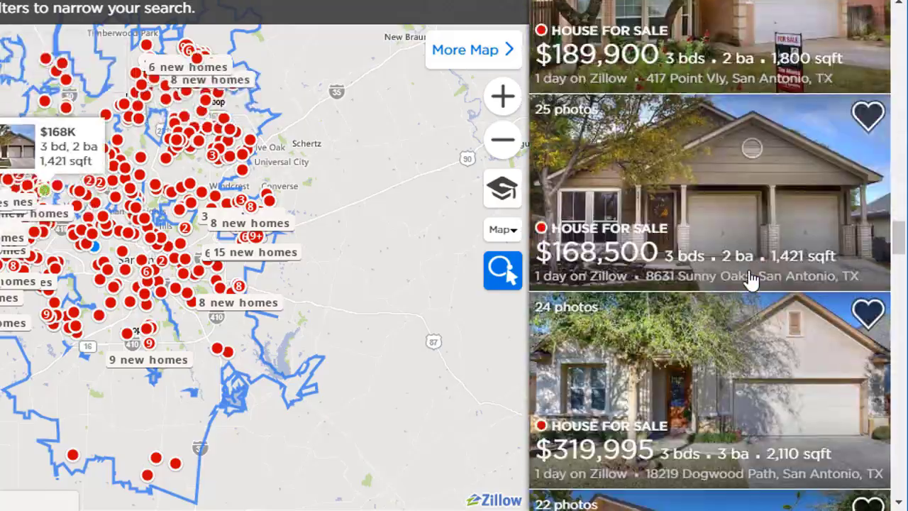
{"action": "scroll", "coordinate": [752, 280], "scroll_direction": "down", "scroll_amount": 20}
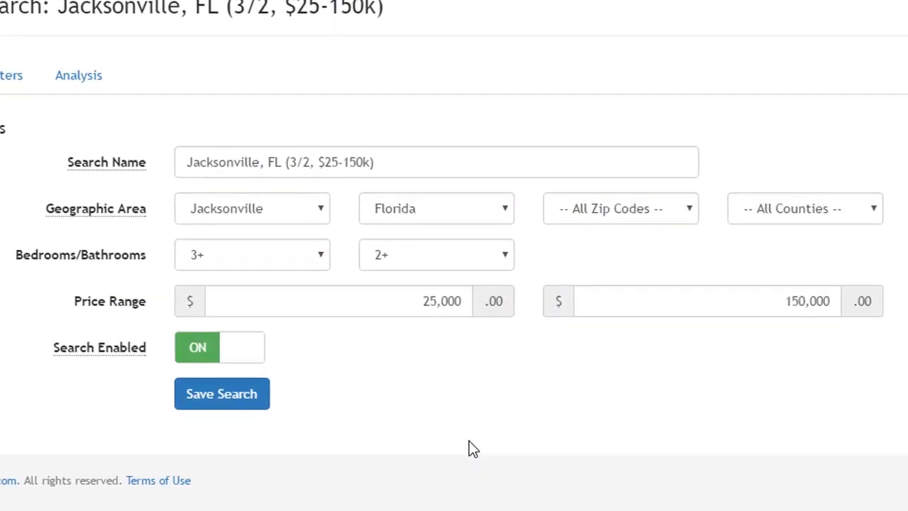
Enable For Sale, For Sale By Owner, Foreclosure, Multi-Family and Single-Family filters for the Jacksonville search
{"action": "left_click", "coordinate": [128, 185]}
{"action": "scroll", "coordinate": [70, 270], "scroll_direction": "down", "scroll_amount": 2}
{"action": "left_click", "coordinate": [69, 258]}
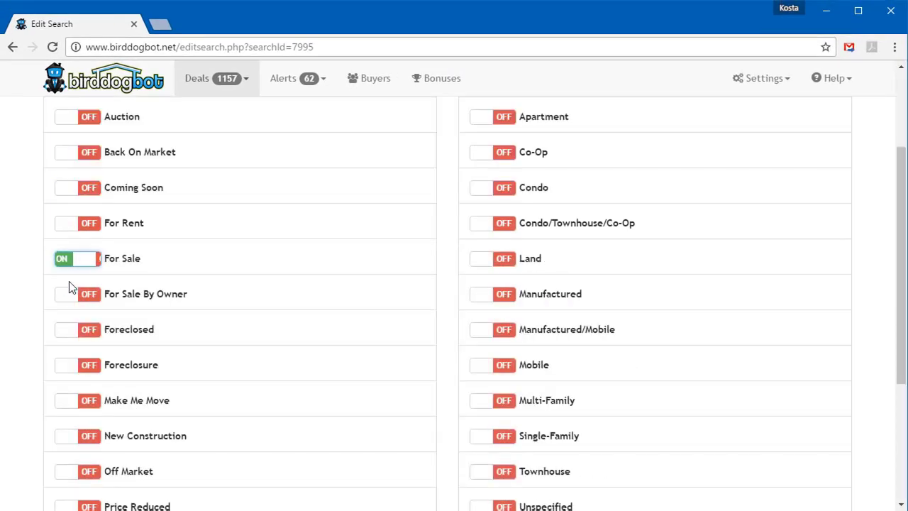
{"action": "left_click", "coordinate": [68, 294]}
{"action": "left_click", "coordinate": [71, 367]}
{"action": "scroll", "coordinate": [482, 340], "scroll_direction": "down", "scroll_amount": 1}
{"action": "left_click", "coordinate": [482, 333]}
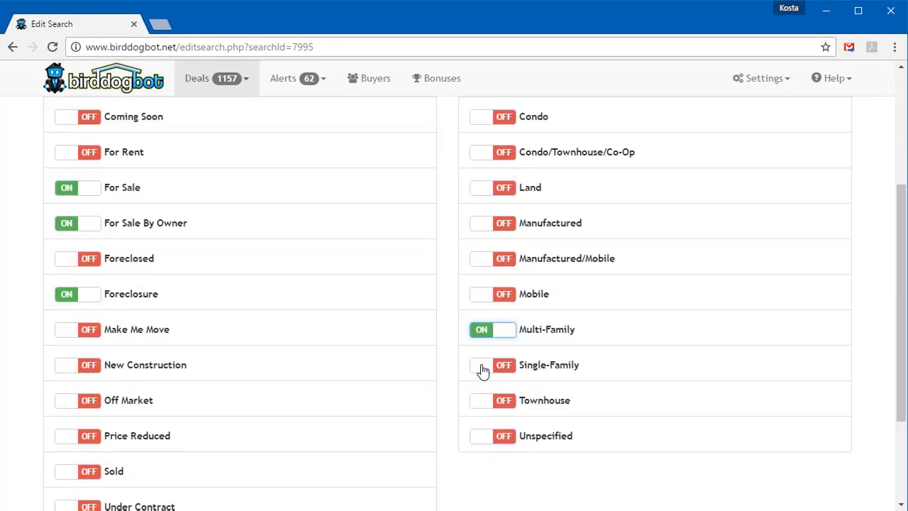
{"action": "left_click", "coordinate": [482, 367]}
{"action": "scroll", "coordinate": [482, 368], "scroll_direction": "up", "scroll_amount": 3}
Set the Jacksonville search's Analysis Type to Advanced Analysis
{"action": "left_click", "coordinate": [171, 196]}
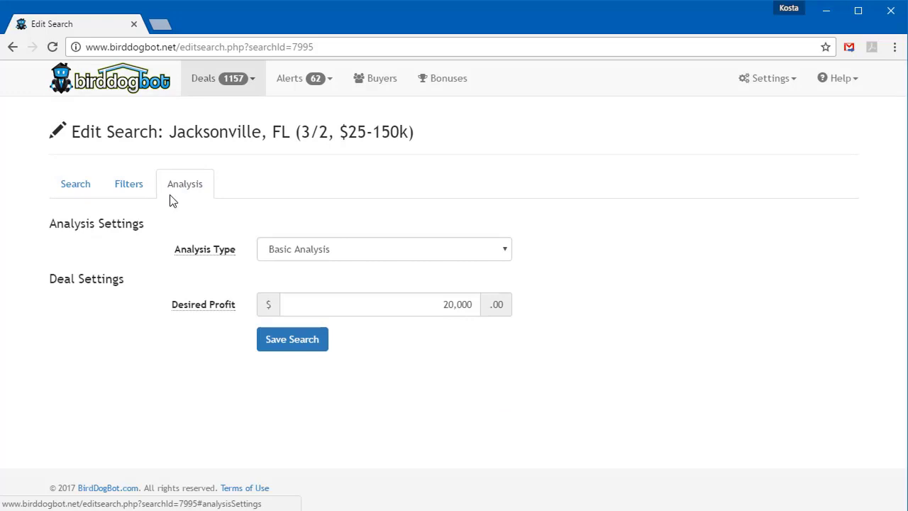
{"action": "left_click", "coordinate": [502, 255]}
{"action": "left_click", "coordinate": [492, 282]}
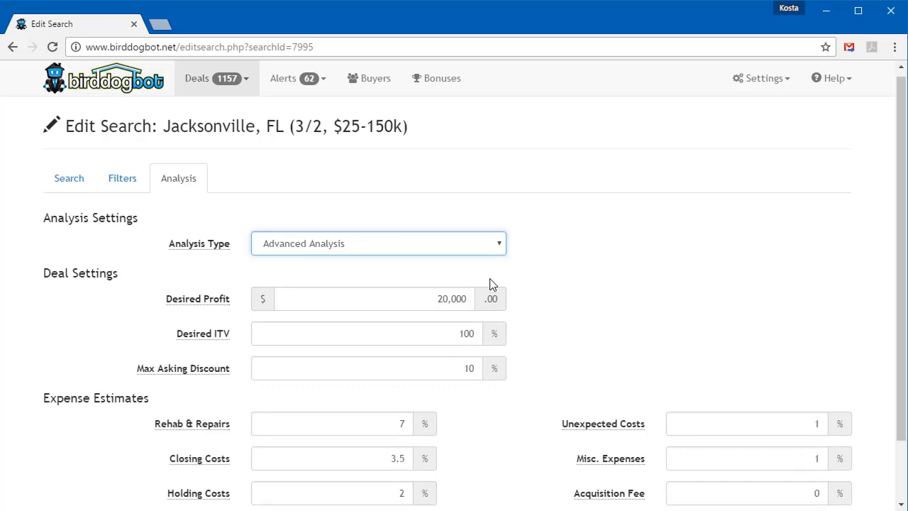
{"action": "scroll", "coordinate": [231, 95], "scroll_direction": "down", "scroll_amount": 1}
{"action": "left_click", "coordinate": [225, 89]}
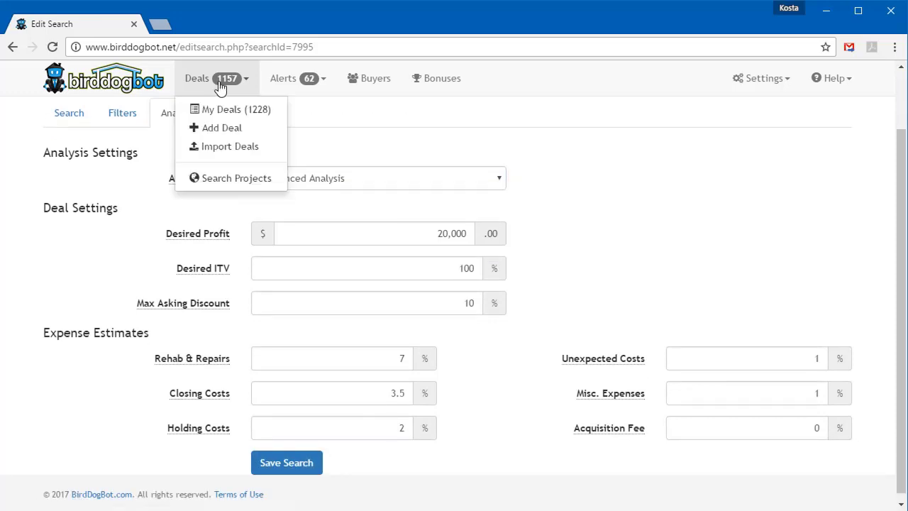
Run the Jacksonville, Miami and Broward County search projects together from Search Projects
{"action": "left_click", "coordinate": [229, 177]}
{"action": "left_click_drag", "start_coordinate": [49, 138], "coordinate": [208, 134]}
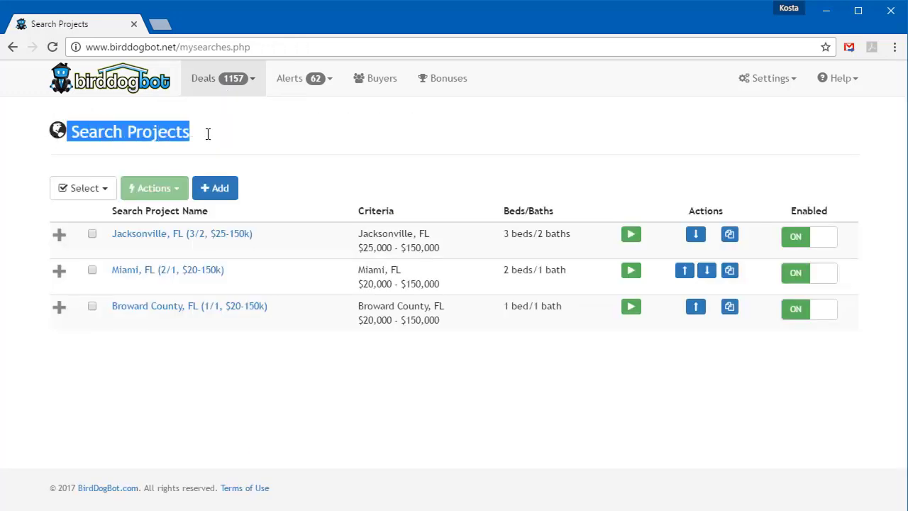
{"action": "left_click", "coordinate": [207, 134]}
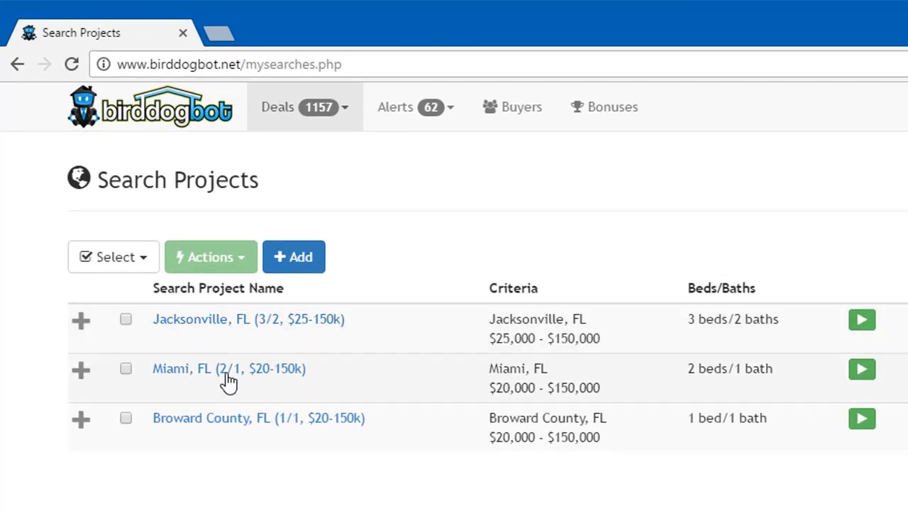
{"action": "left_click", "coordinate": [125, 319]}
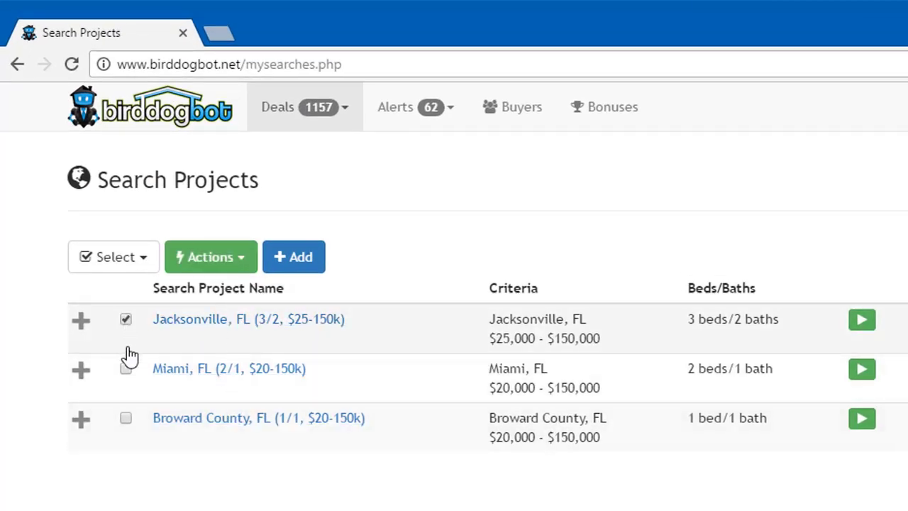
{"action": "left_click", "coordinate": [126, 368]}
{"action": "left_click", "coordinate": [126, 418]}
{"action": "left_click", "coordinate": [222, 269]}
{"action": "left_click", "coordinate": [211, 293]}
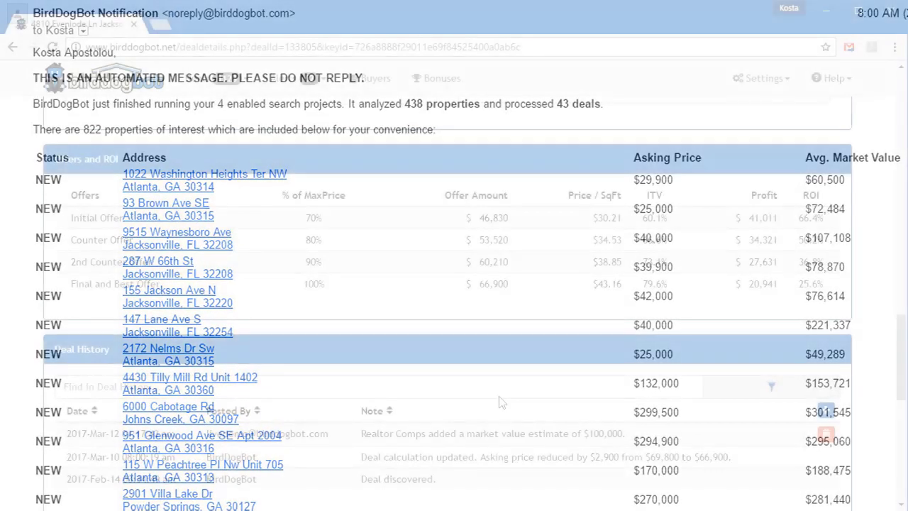
Scroll down through the Search Summary email's listed deals
{"action": "scroll", "coordinate": [488, 397], "scroll_direction": "down", "scroll_amount": 3}
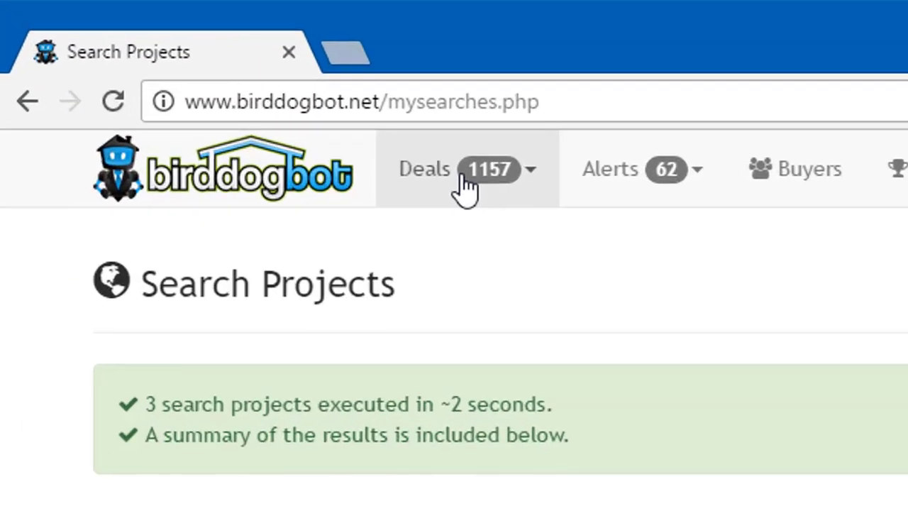
Paste the spreadsheet deal rows into the Import Deals box for import
{"action": "left_click", "coordinate": [232, 89]}
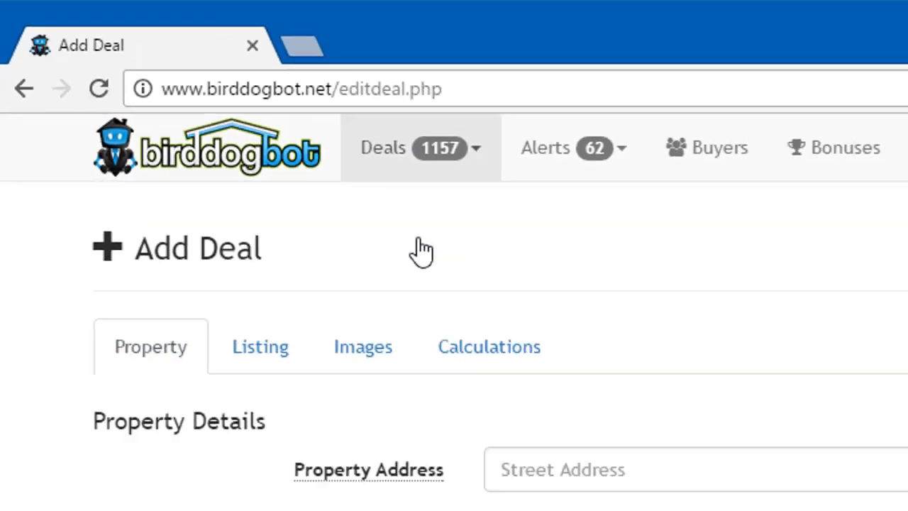
{"action": "left_click", "coordinate": [447, 181]}
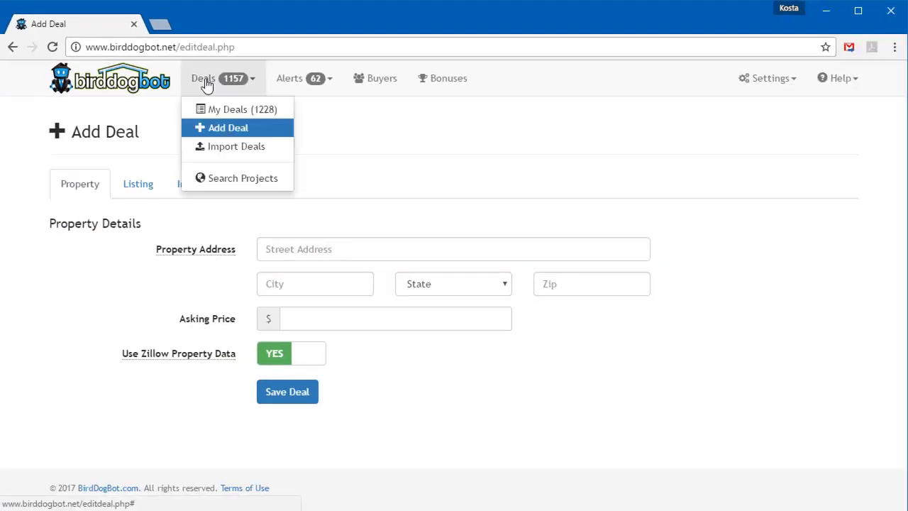
{"action": "left_click", "coordinate": [227, 146]}
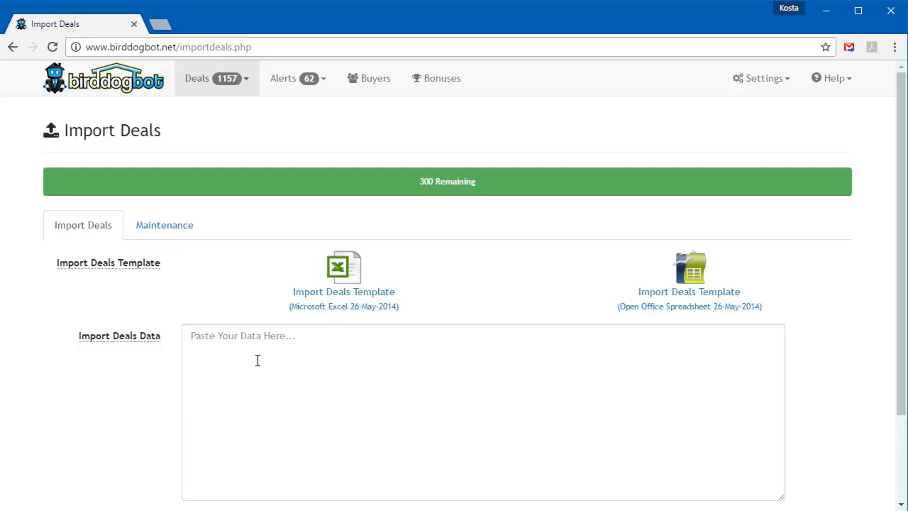
{"action": "right_click", "coordinate": [233, 339]}
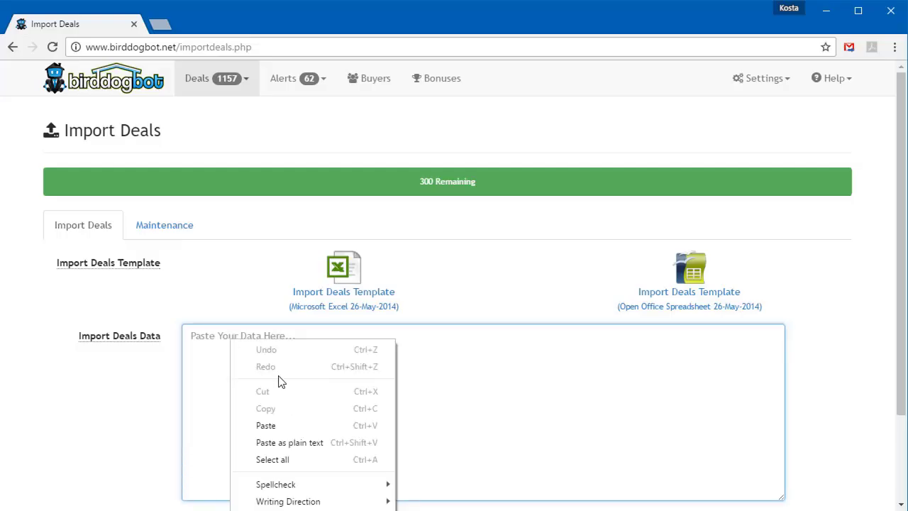
{"action": "left_click", "coordinate": [284, 424]}
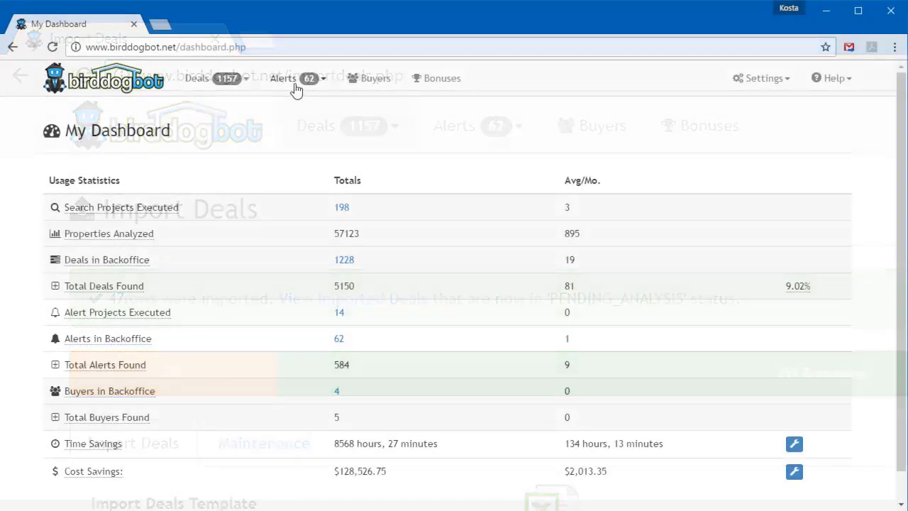
Go to My Alert Projects from the Alerts menu
{"action": "left_click", "coordinate": [289, 78]}
{"action": "left_click", "coordinate": [316, 150]}
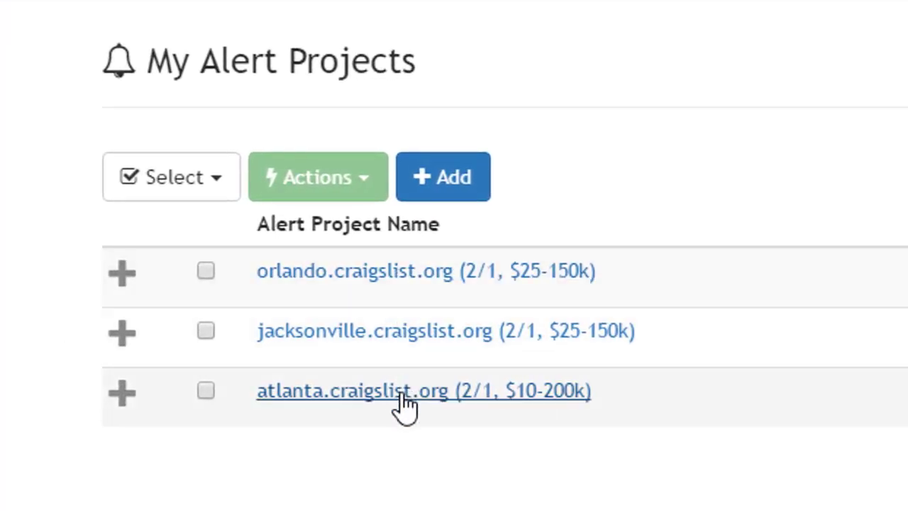
Open the orlando.craigslist.org alert project and view its Predefined Triggers
{"action": "left_click", "coordinate": [394, 276]}
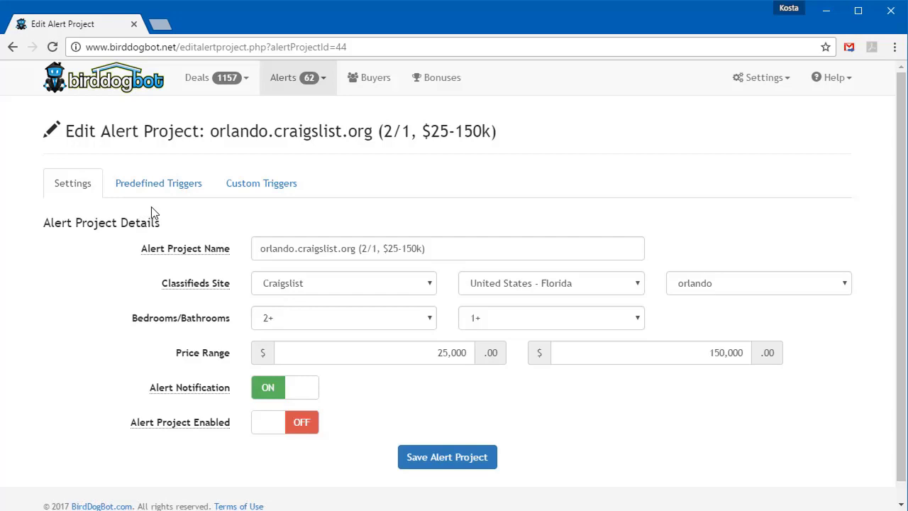
{"action": "left_click", "coordinate": [141, 187]}
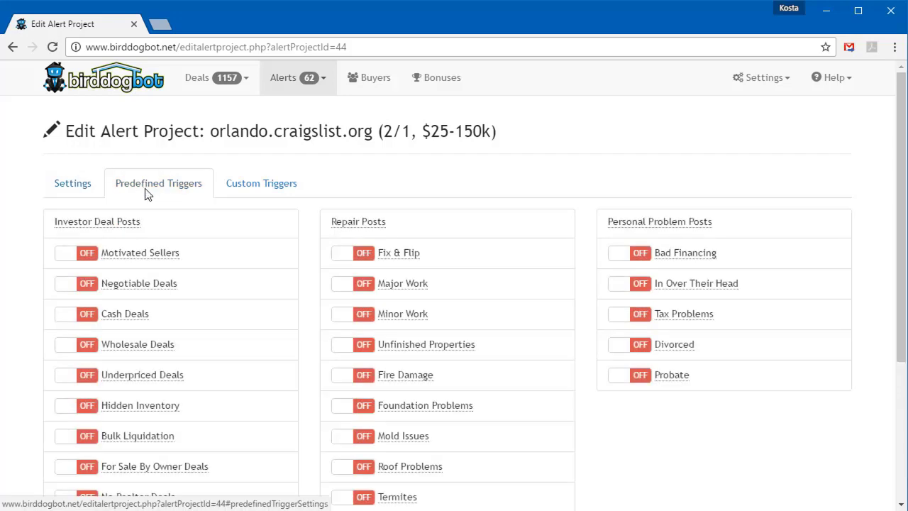
Switch on the seven Orlando triggers: Cash Deals, FSBO Deals, Fix & Flip, Foundation Problems, Termites, Bad Financing, Divorced
{"action": "scroll", "coordinate": [107, 186], "scroll_direction": "down", "scroll_amount": 2}
{"action": "left_click", "coordinate": [66, 177]}
{"action": "left_click", "coordinate": [71, 326]}
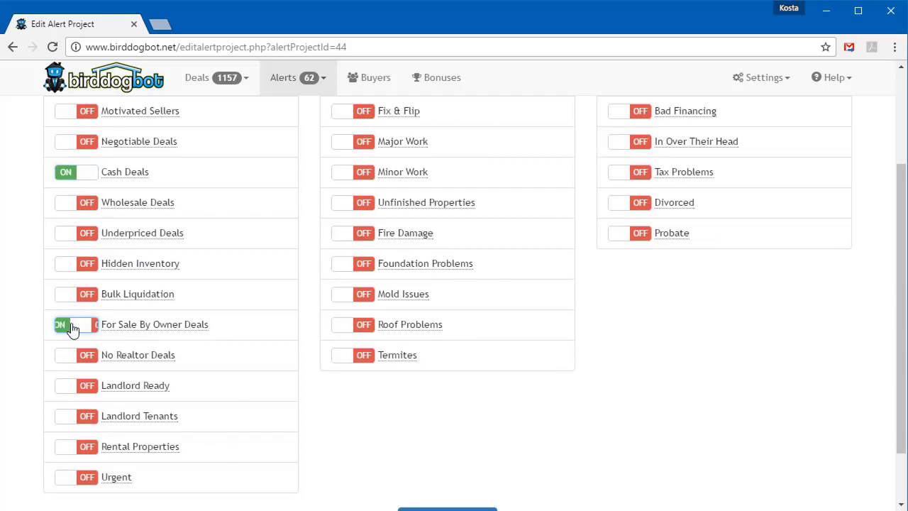
{"action": "scroll", "coordinate": [468, 290], "scroll_direction": "up", "scroll_amount": 1}
{"action": "left_click", "coordinate": [344, 183]}
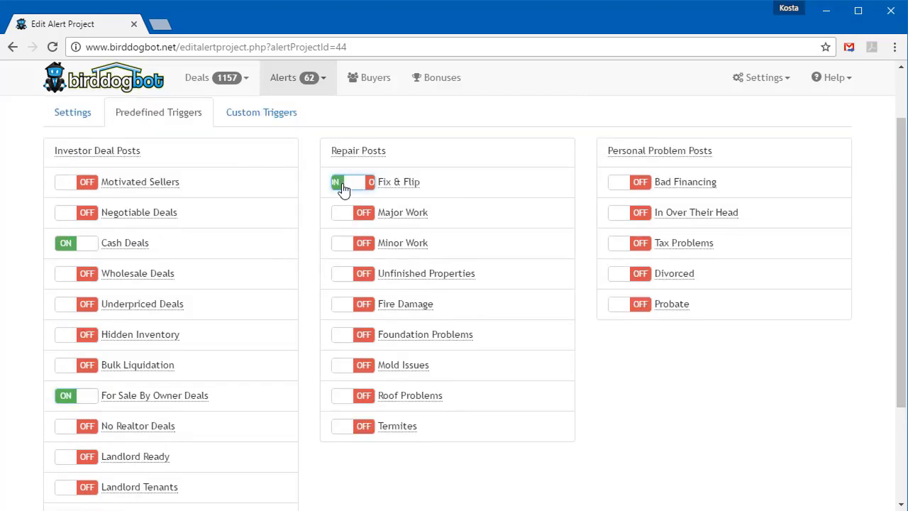
{"action": "left_click", "coordinate": [345, 338]}
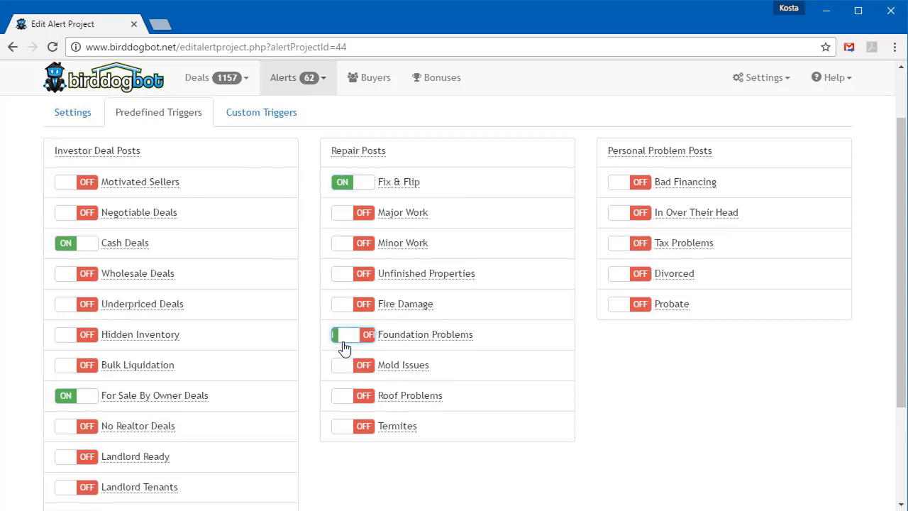
{"action": "left_click", "coordinate": [340, 428]}
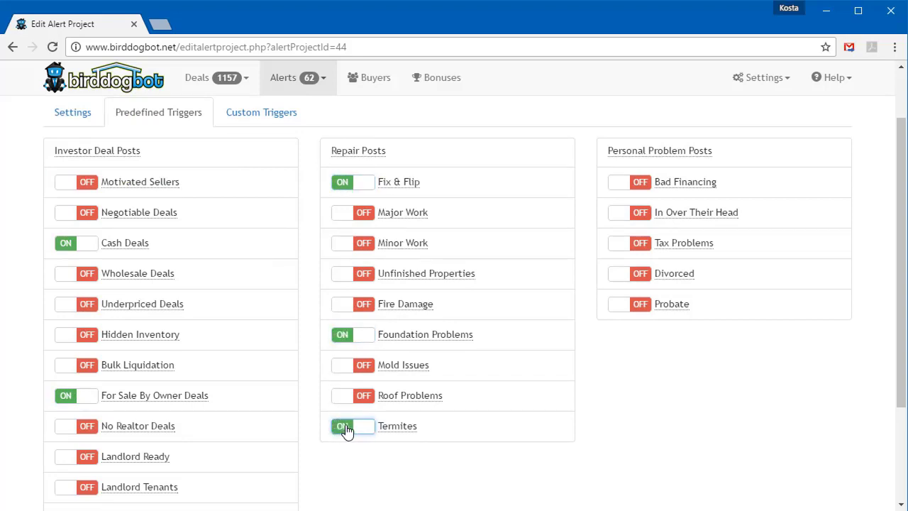
{"action": "left_click", "coordinate": [622, 186]}
{"action": "left_click", "coordinate": [618, 277]}
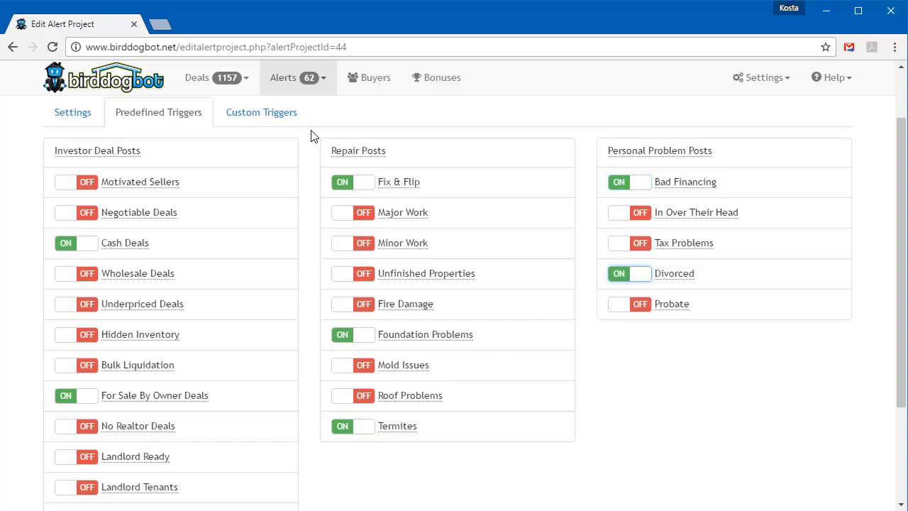
{"action": "left_click", "coordinate": [275, 119]}
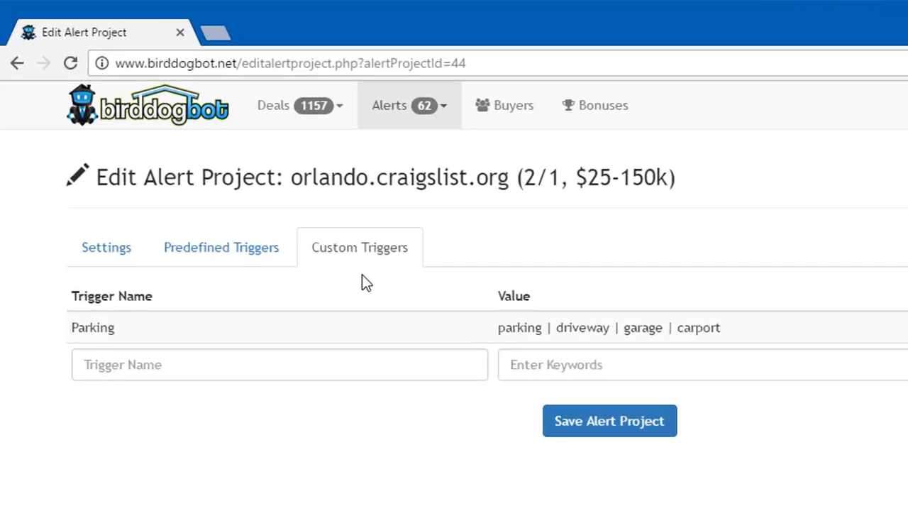